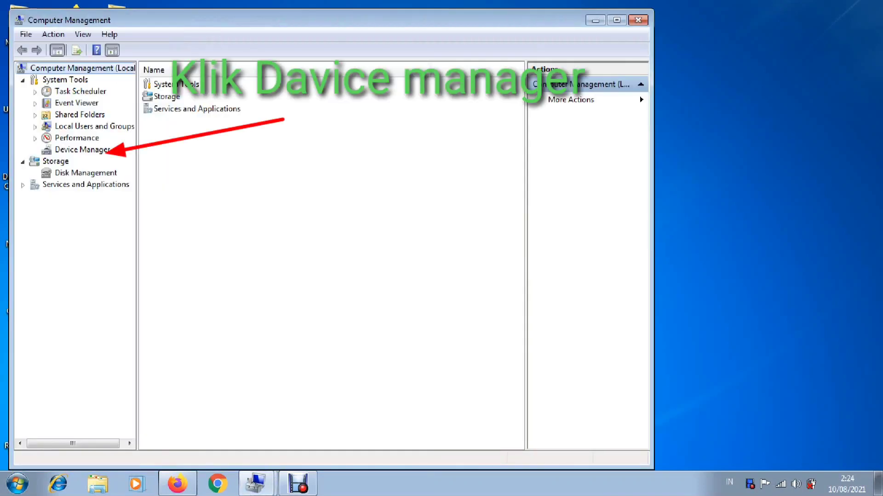
- Open Device Manager, select the mice and other pointing devices category, and start adding legacy hardware
click(83, 150)
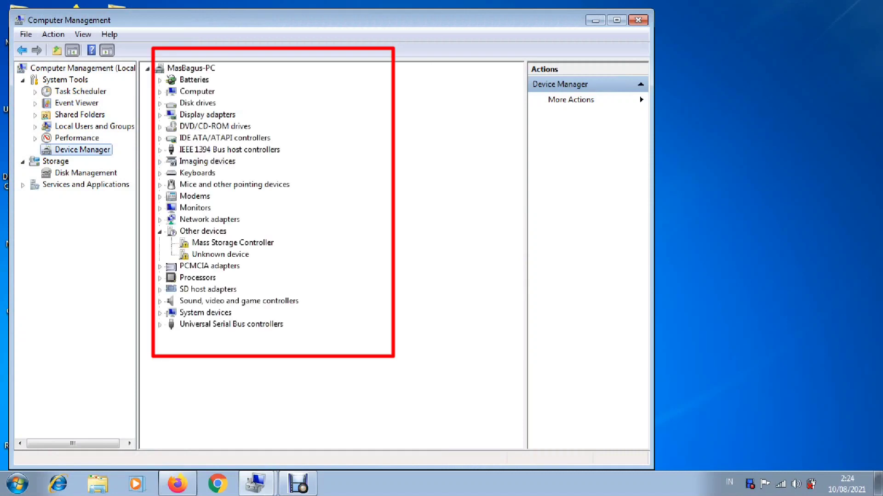
click(197, 185)
right_click(203, 183)
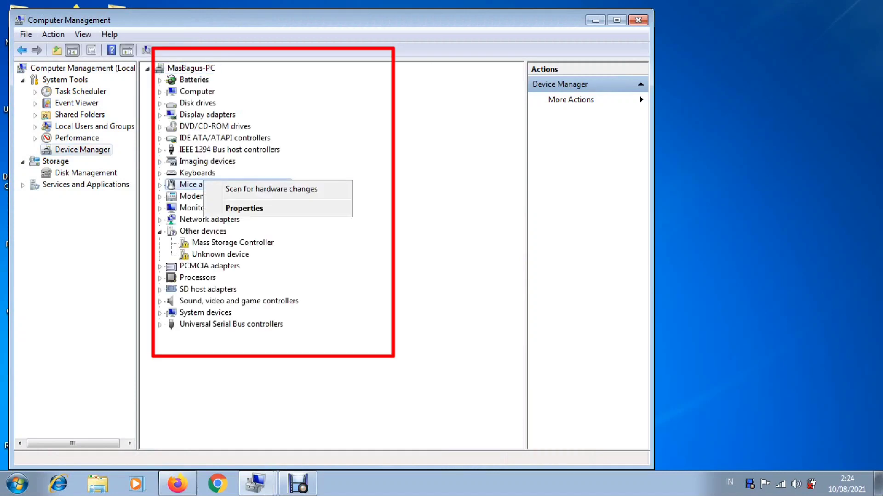
key(Return)
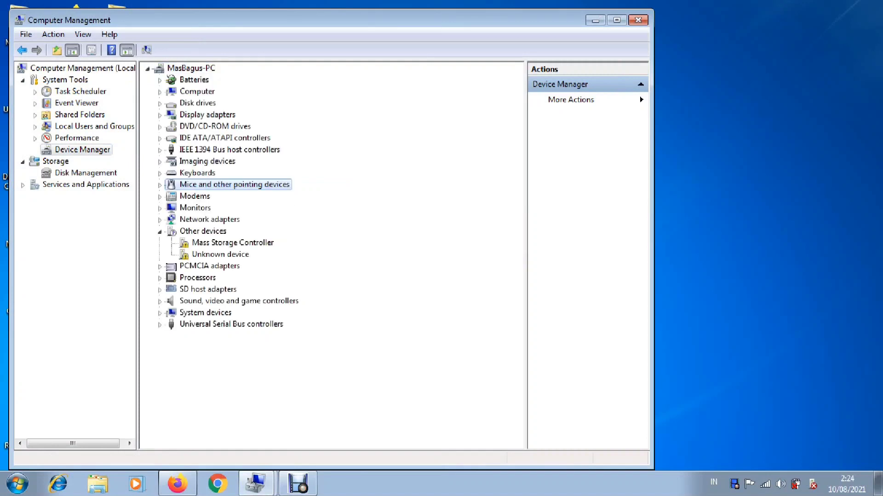
click(53, 34)
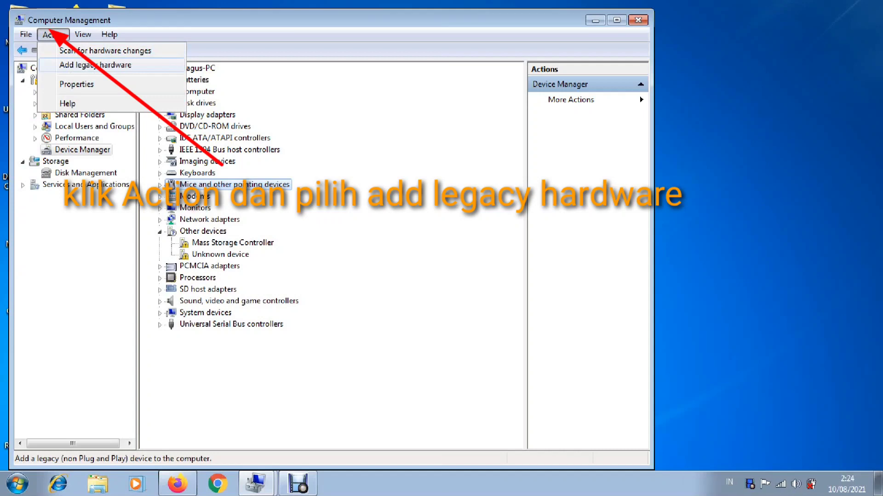
click(95, 65)
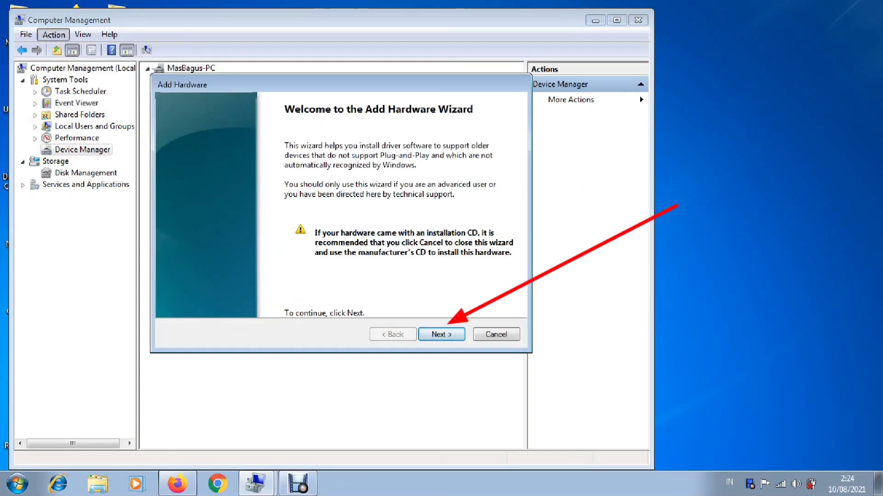
- Choose to install manually selected hardware, keep Show All Devices as the hardware type, and opt to supply the driver from disk
key(Return)
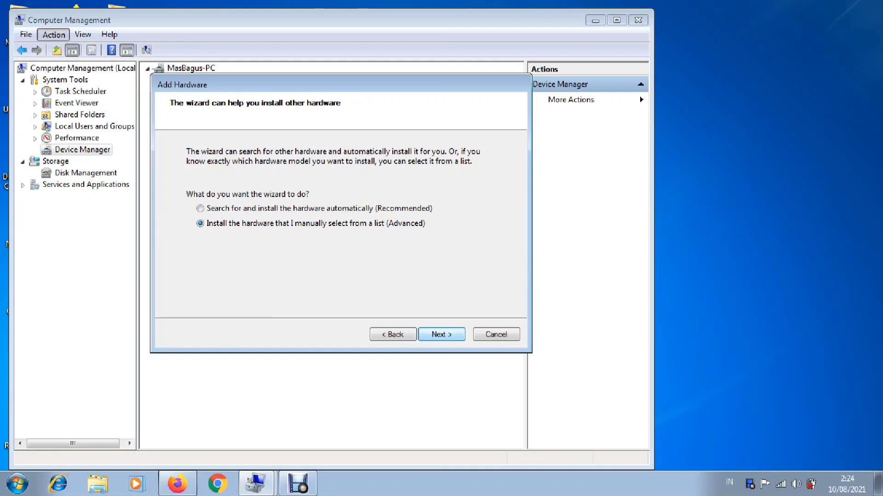
key(Return)
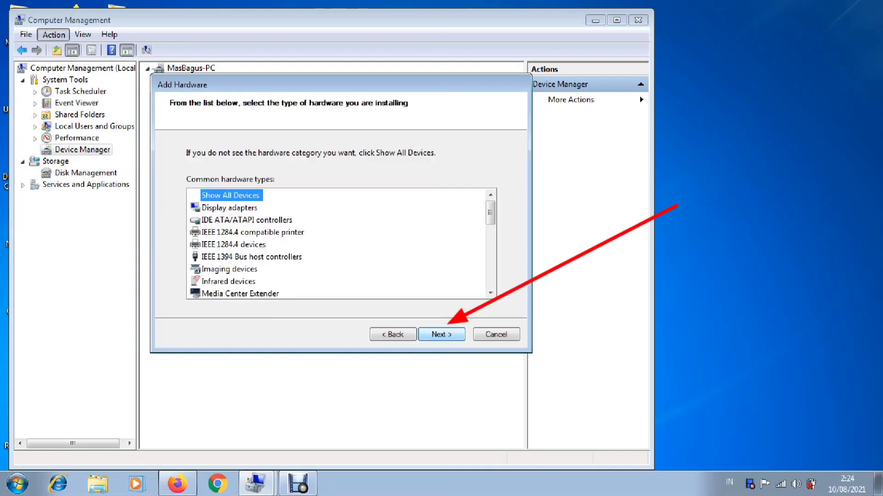
key(Return)
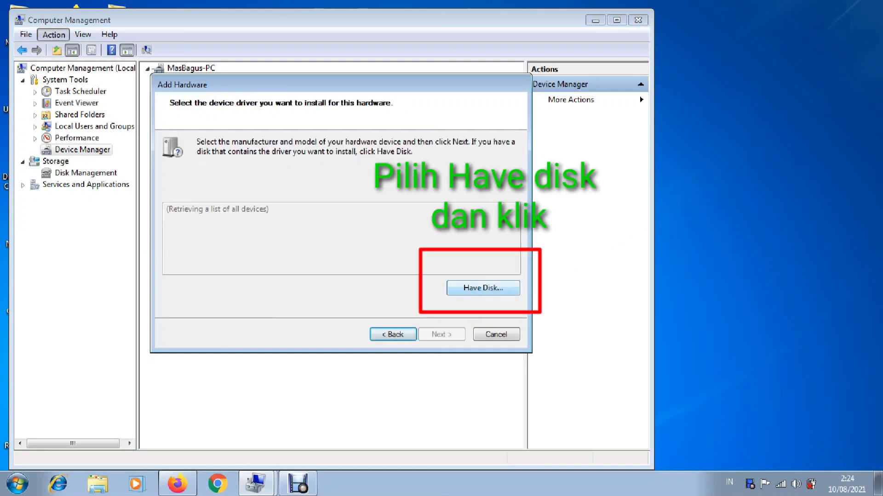
key(Return)
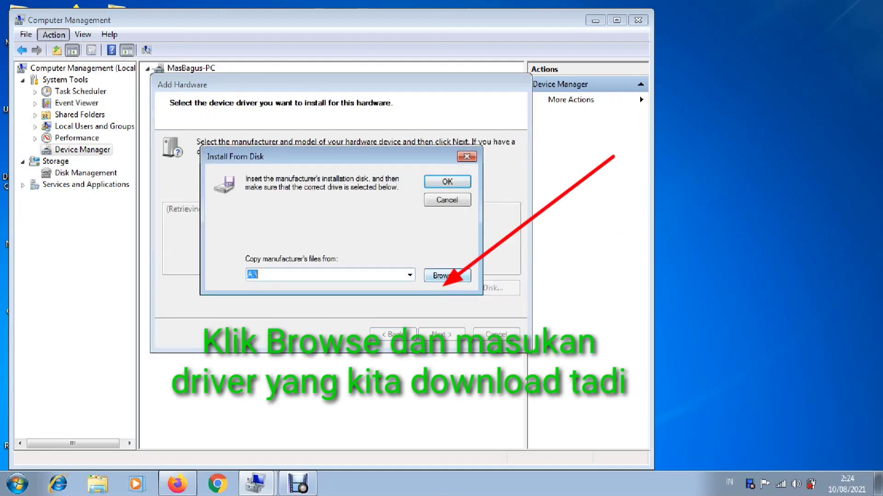
- Load the WorldCup_Device setup file from Root Stb hg680p\Amlogic__Inc._WorldCup_Device_5x86\5x86 on the Desktop as the driver source
key(alt+b)
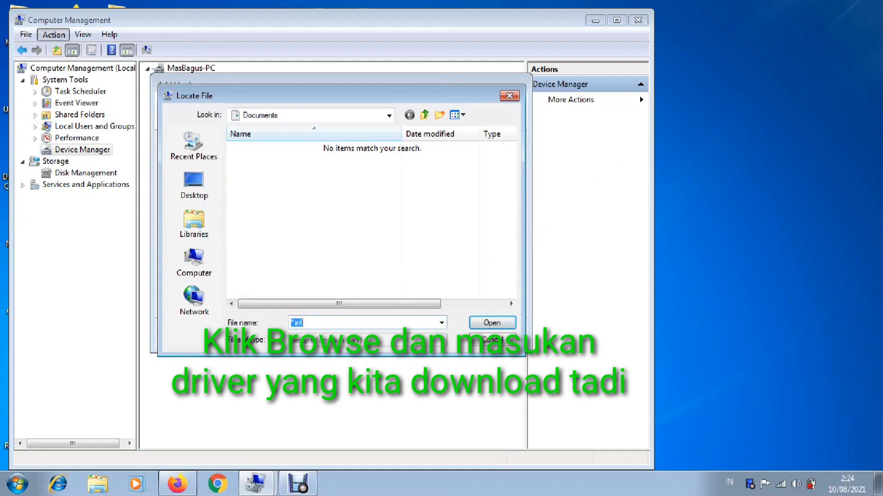
click(193, 184)
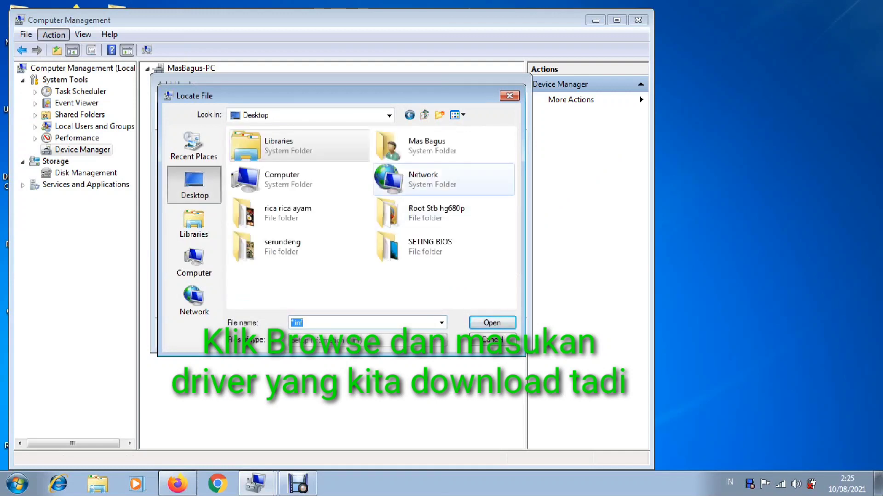
double_click(437, 212)
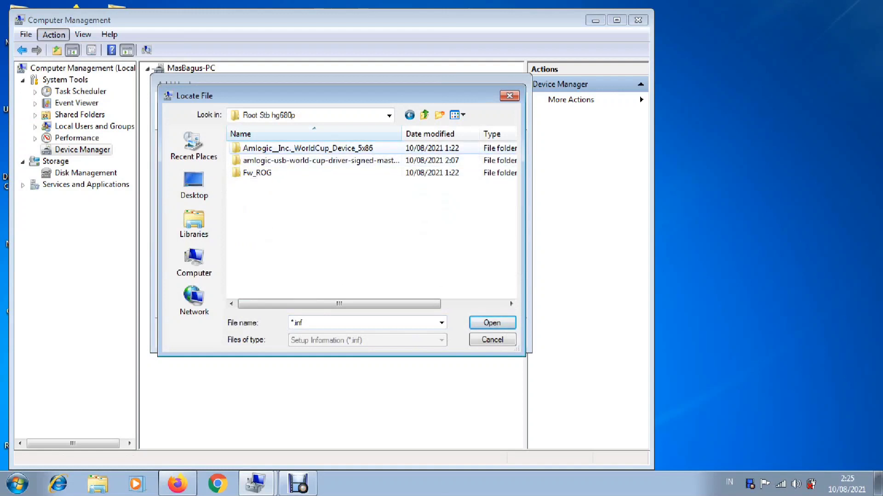
double_click(299, 148)
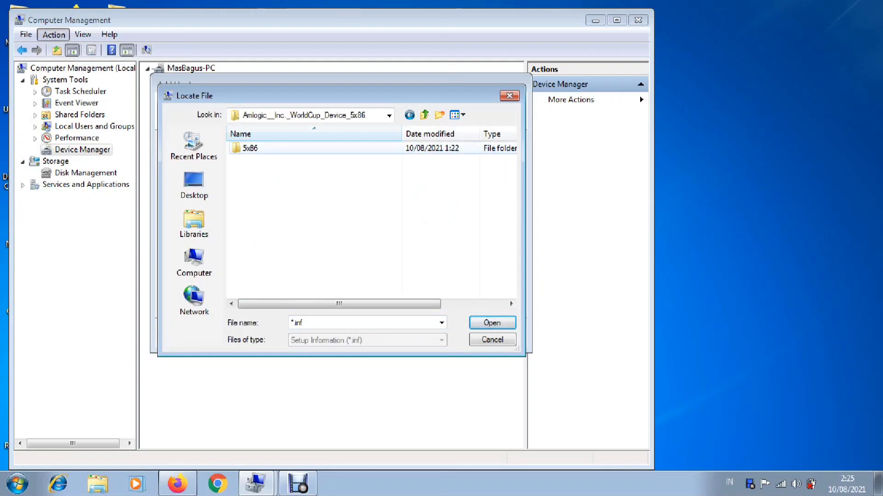
double_click(248, 148)
click(274, 160)
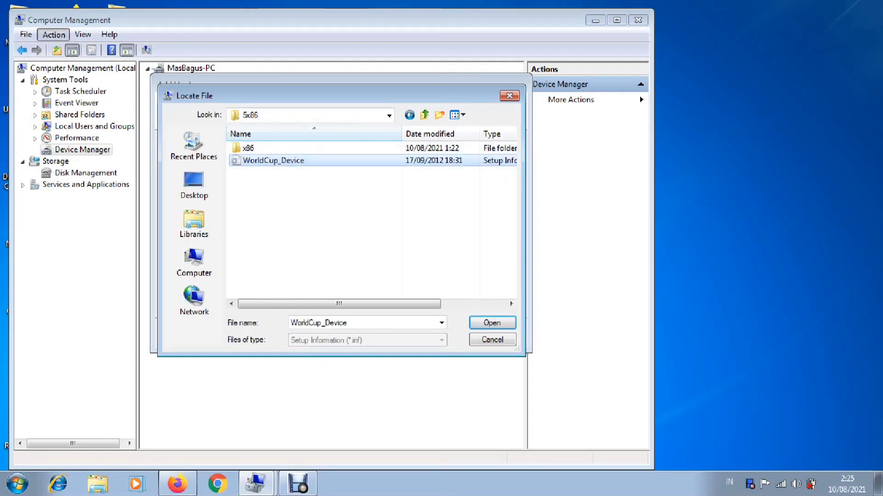
click(492, 323)
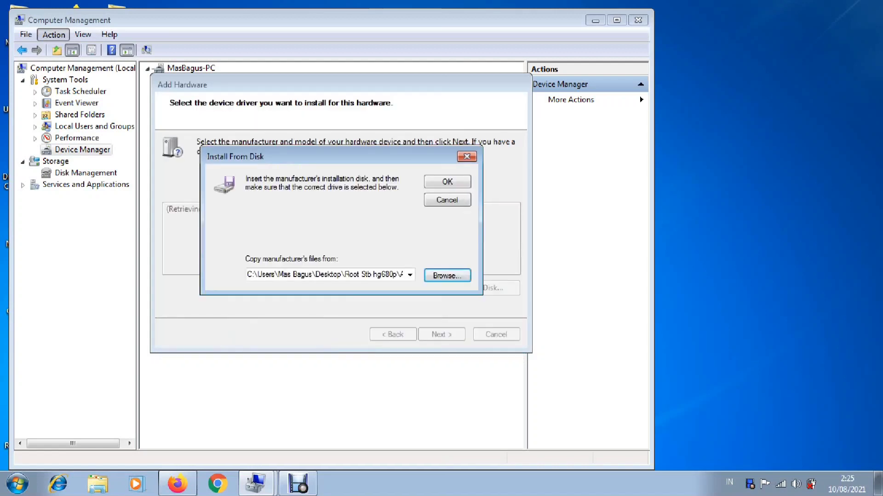
click(447, 182)
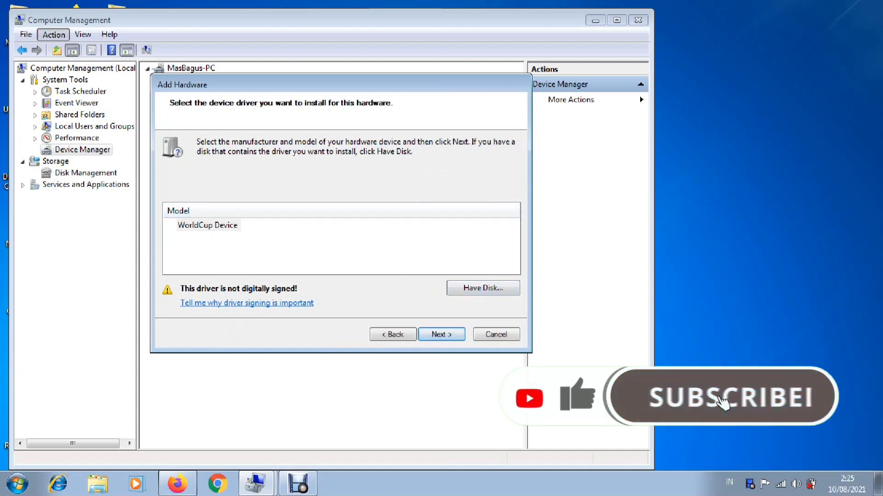
- Select the WorldCup Device model and start installing its driver
click(208, 225)
key(Return)
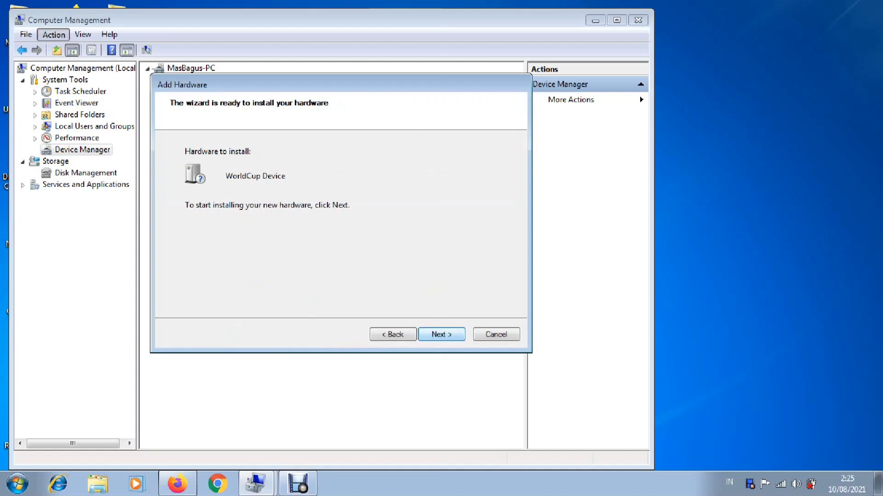
key(Return)
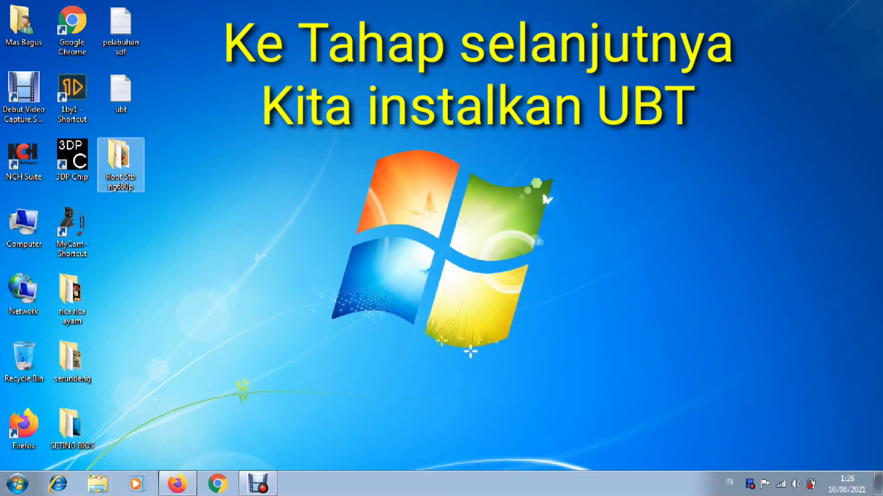
- Run UBT_v2.1.6 from the desktop folder Root Stb hg680p as administrator
double_click(120, 163)
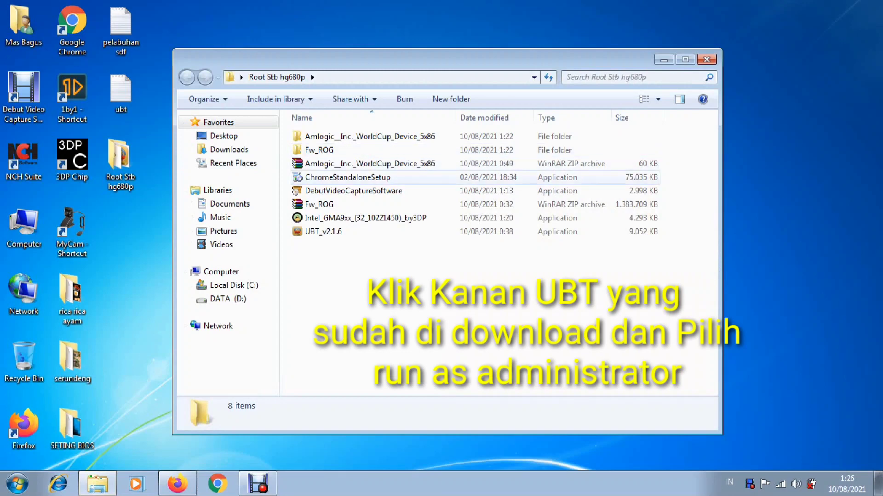
click(323, 232)
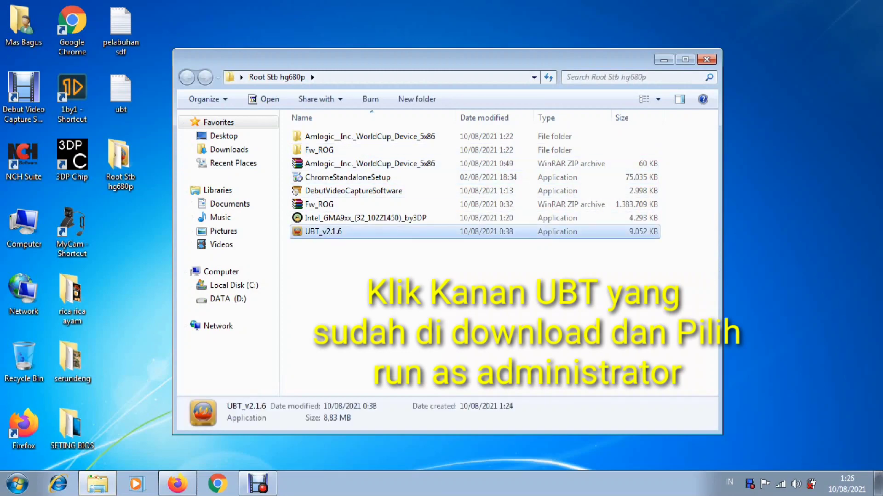
right_click(324, 232)
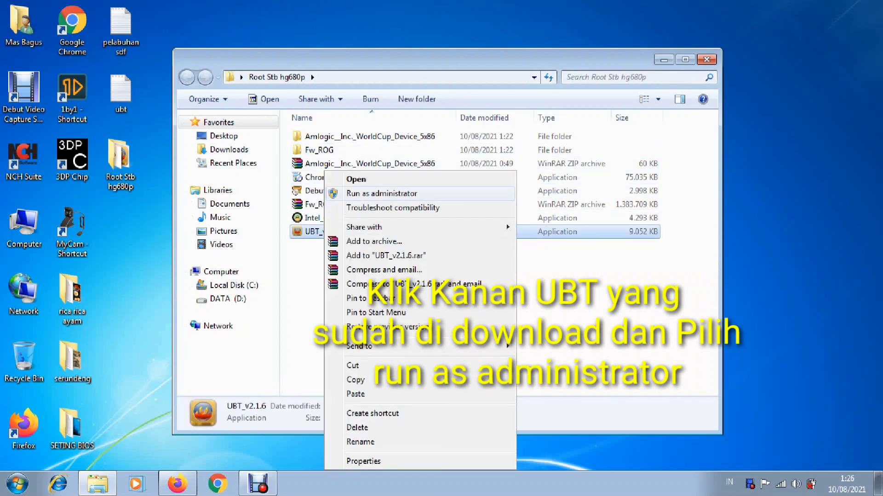
click(350, 191)
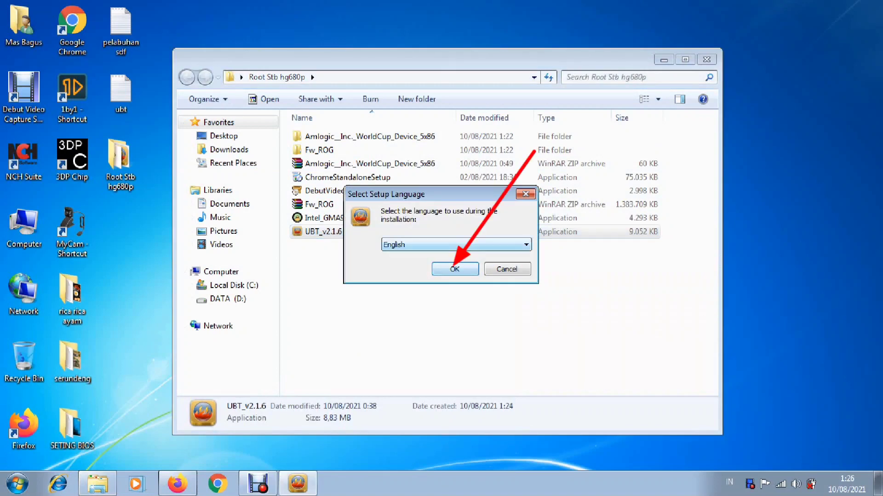
- Set the setup language to English and accept the default destination C:\Program Files\Amlogic\USB_Burning_Tool and the Start Menu folder
key(alt+Down)
key(Return)
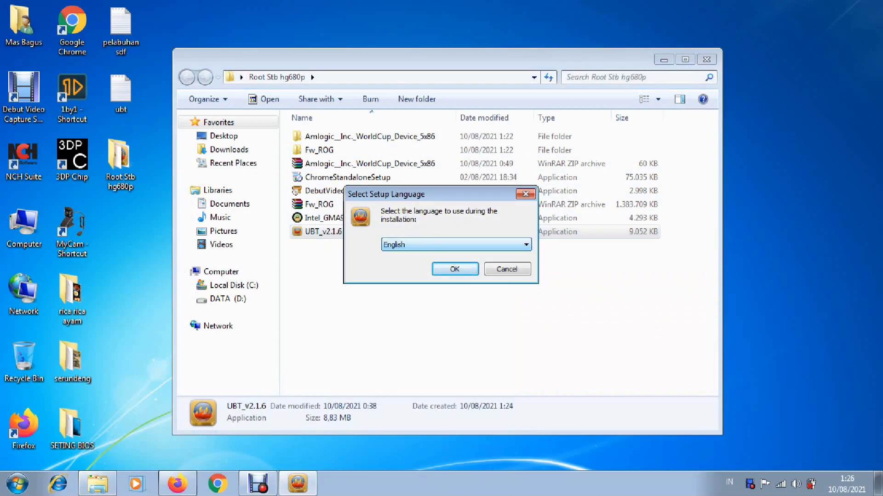
key(Return)
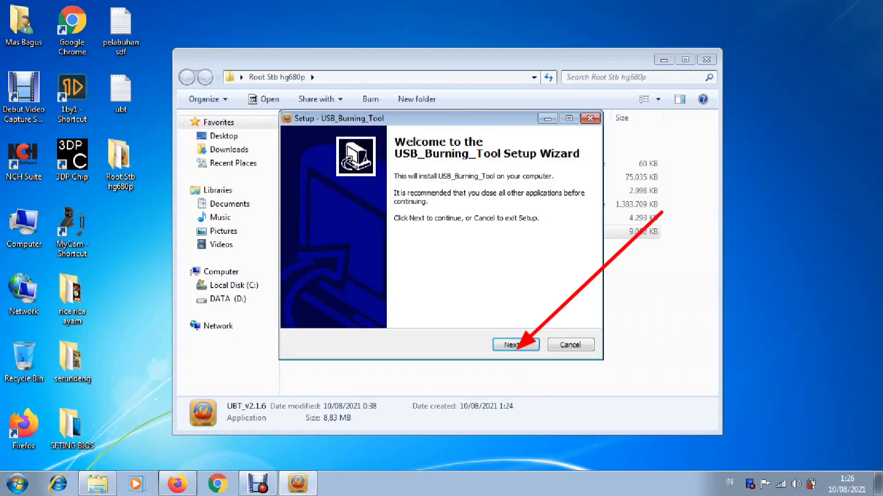
key(Return)
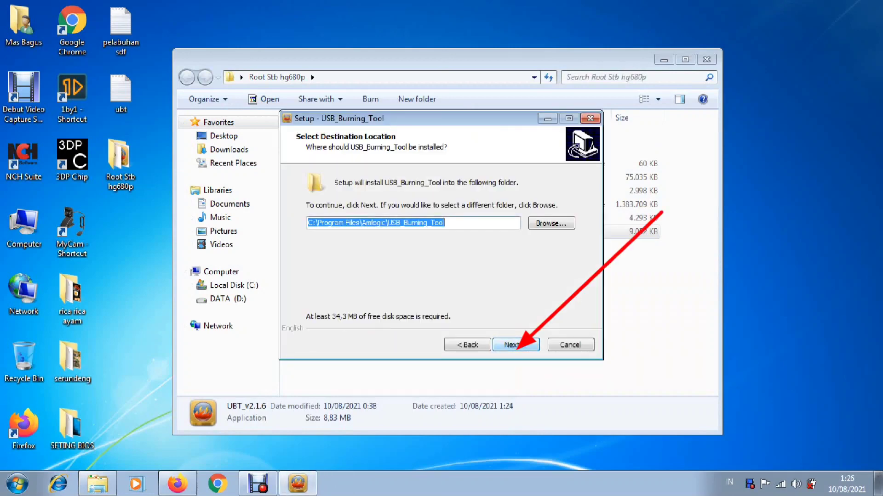
key(Return)
key(Return)
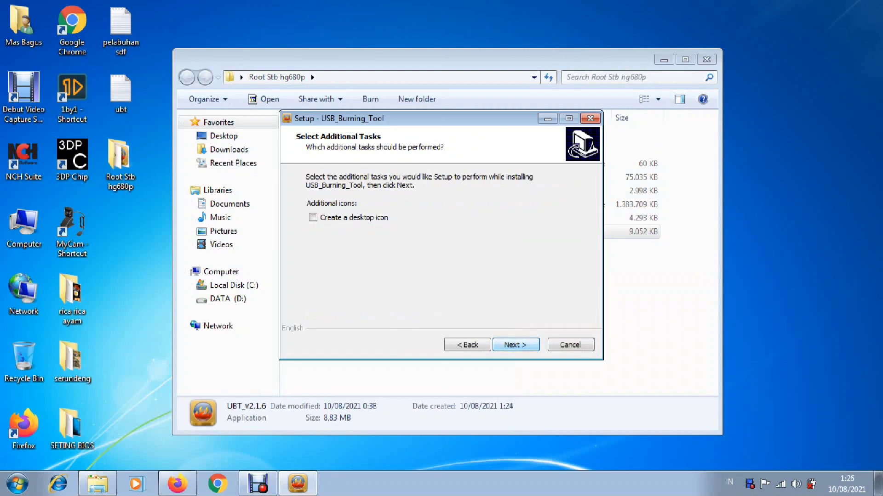
- Install USB_Burning_Tool with a desktop icon and complete its device driver installation wizard
key(space)
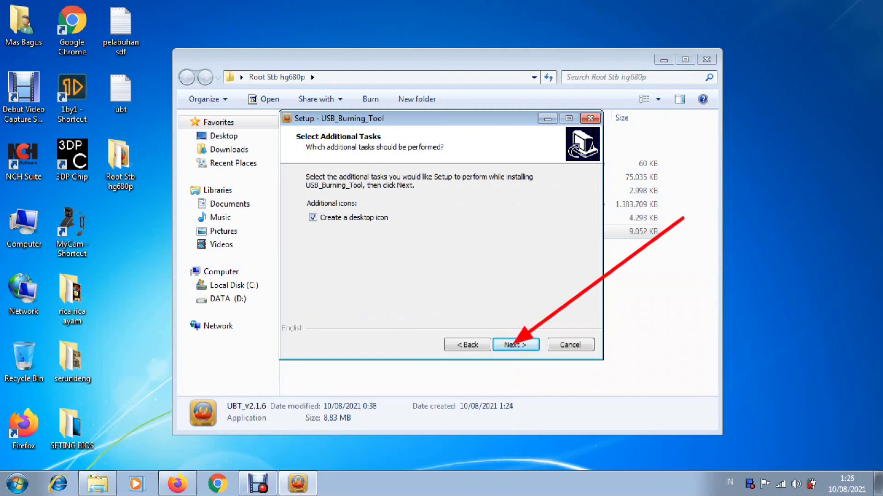
key(Return)
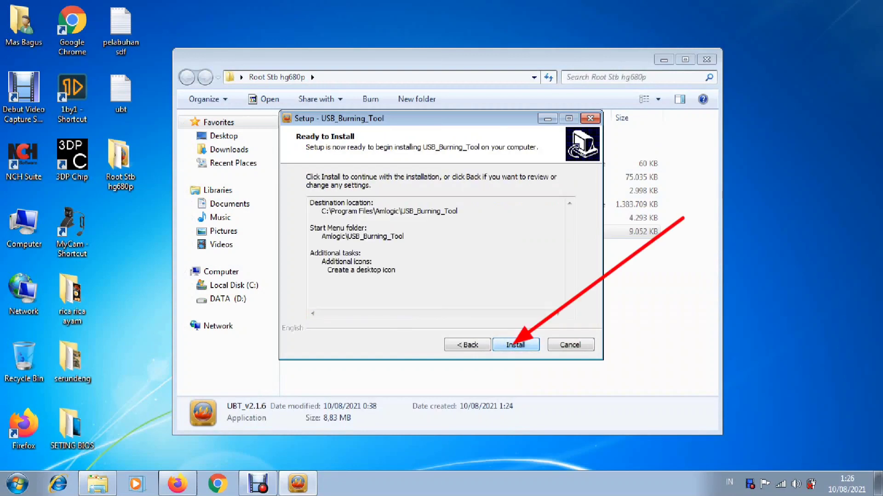
key(Return)
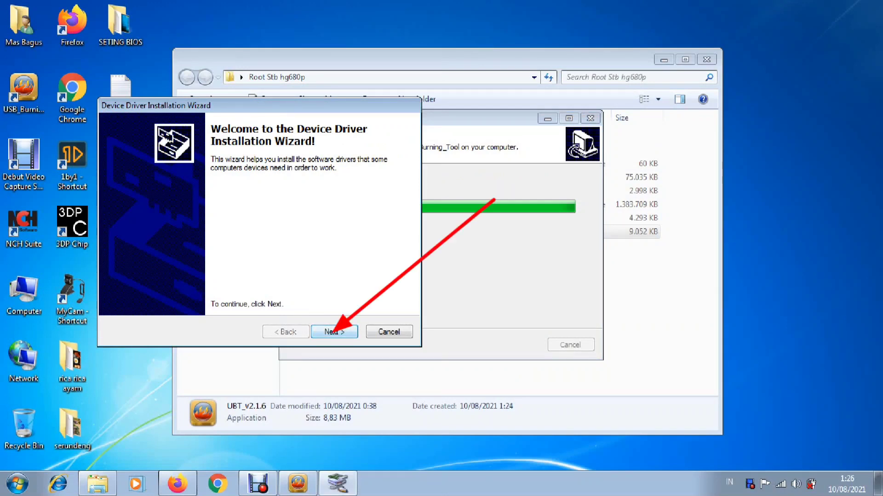
key(Return)
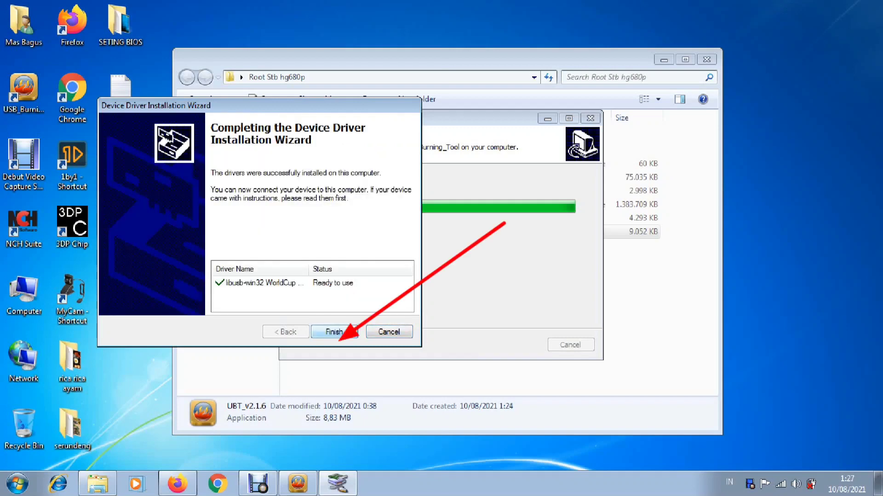
key(Return)
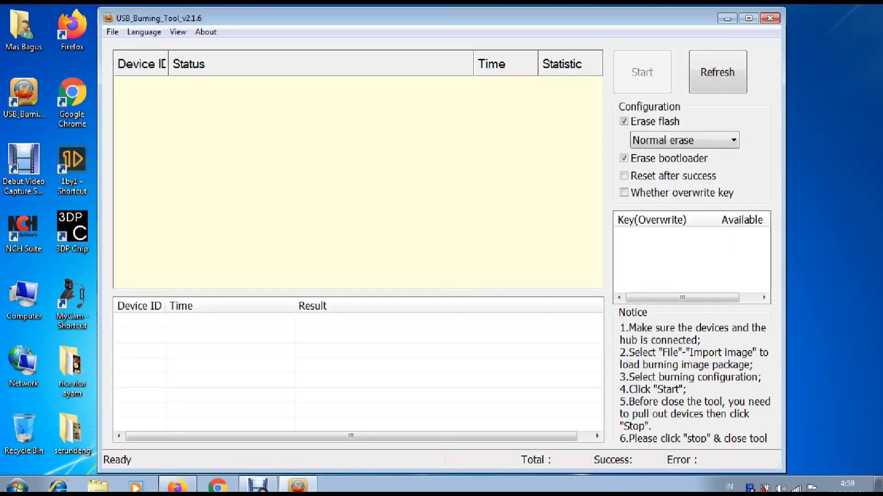
- Import the burning image Fw_ROG from the Fw_ROG folder in Root Stb hg680p
key(alt+f)
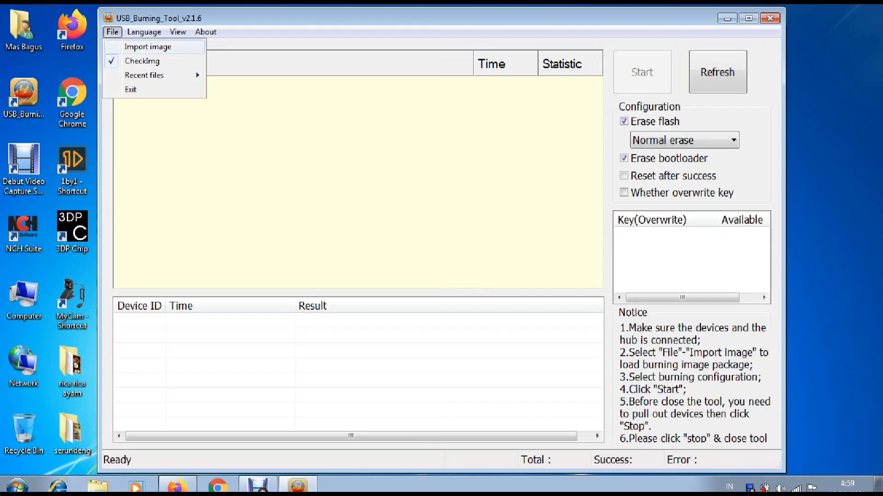
key(Escape)
key(Escape)
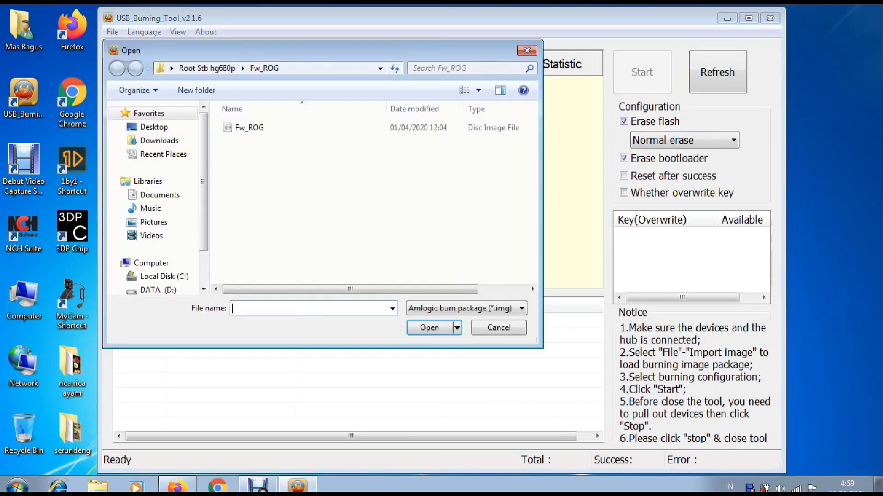
click(249, 127)
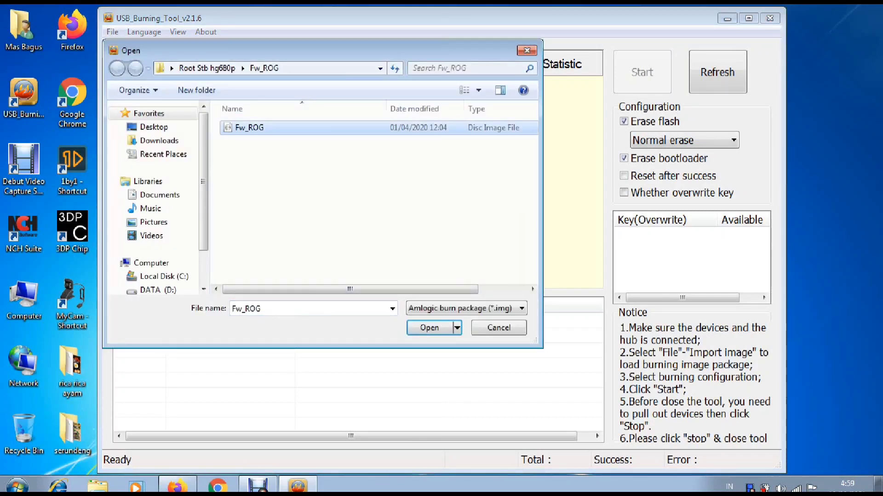
key(Return)
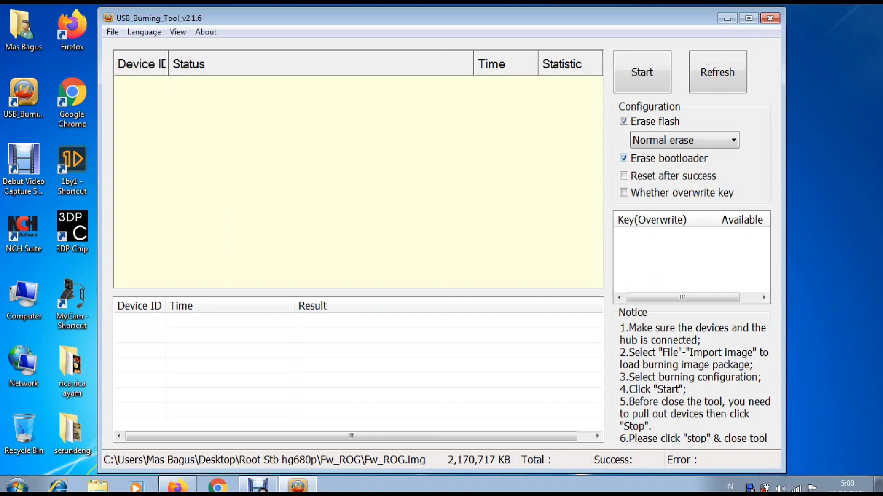
- Turn off Erase bootloader, burn the imported image to the connected set-top box, and stop the tool at 100%
click(624, 158)
click(642, 72)
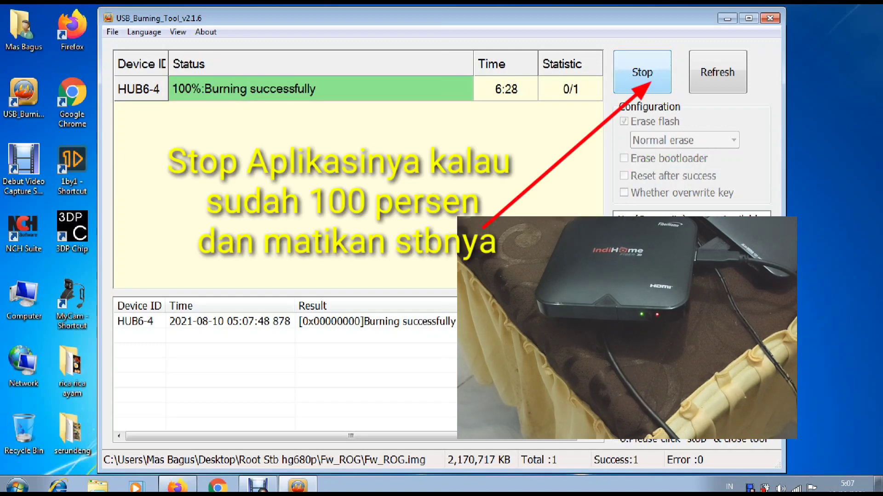
key(Return)
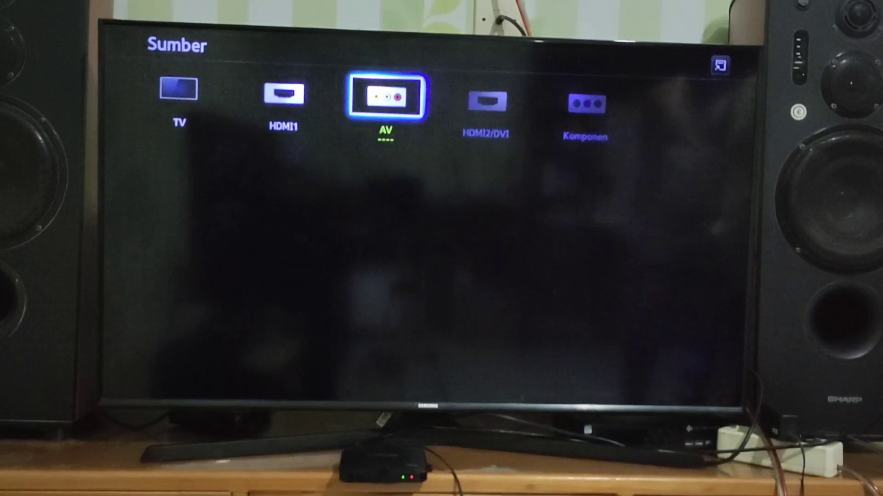
key(Left)
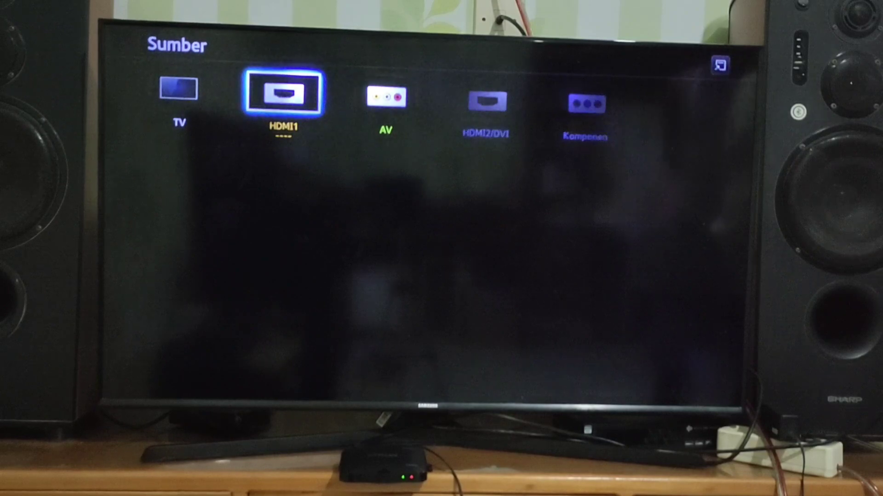